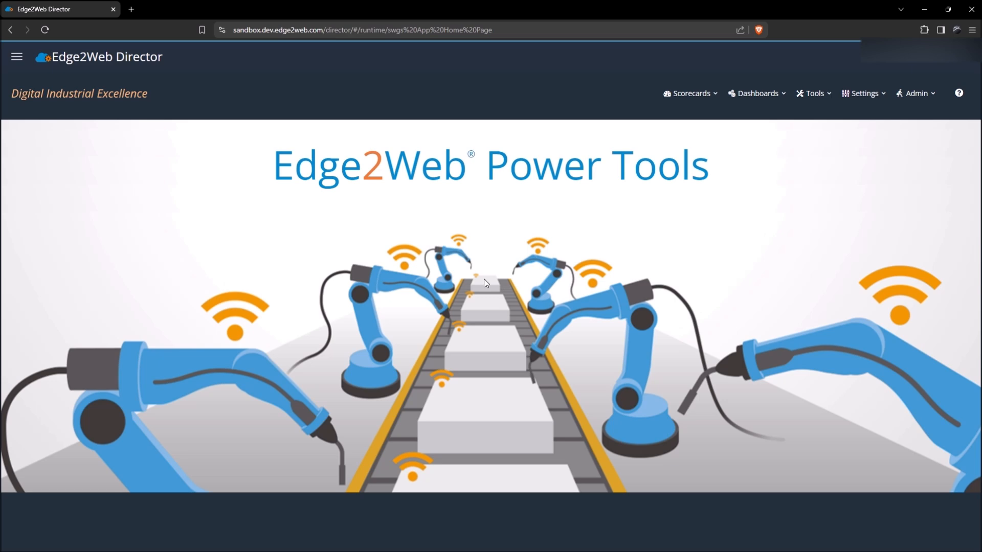
# - Open the Formula Builder and create a new formula named Total Count
pyautogui.click(814, 93)
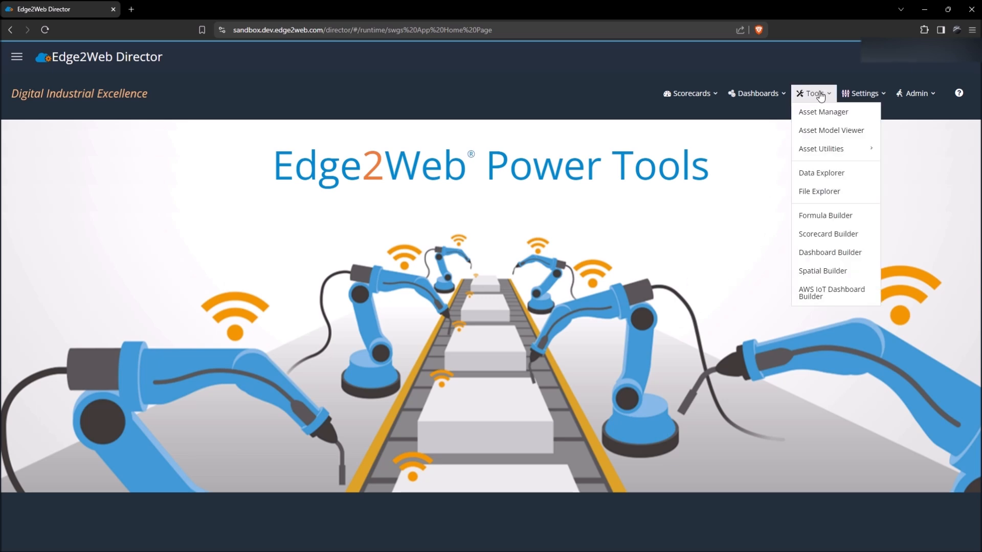
pyautogui.click(826, 216)
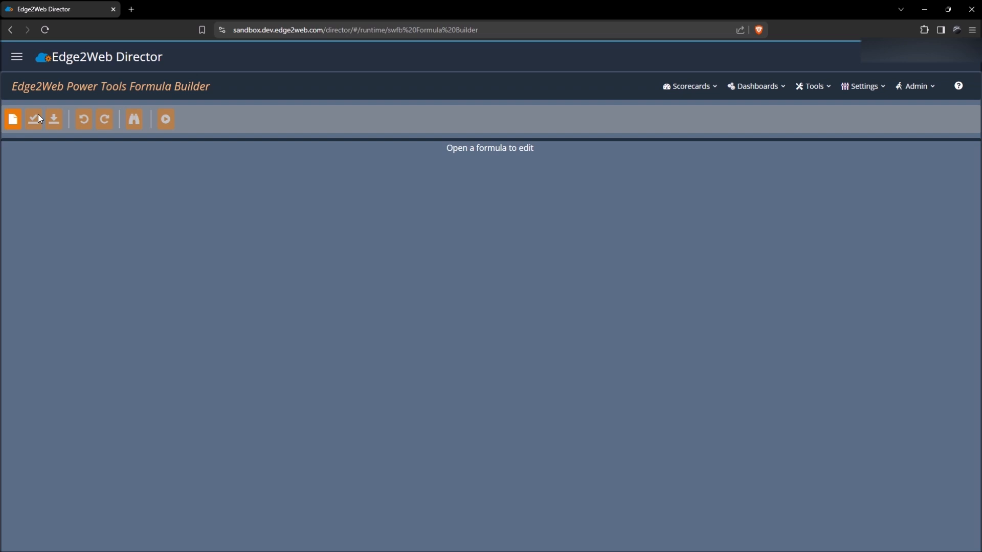
pyautogui.click(13, 123)
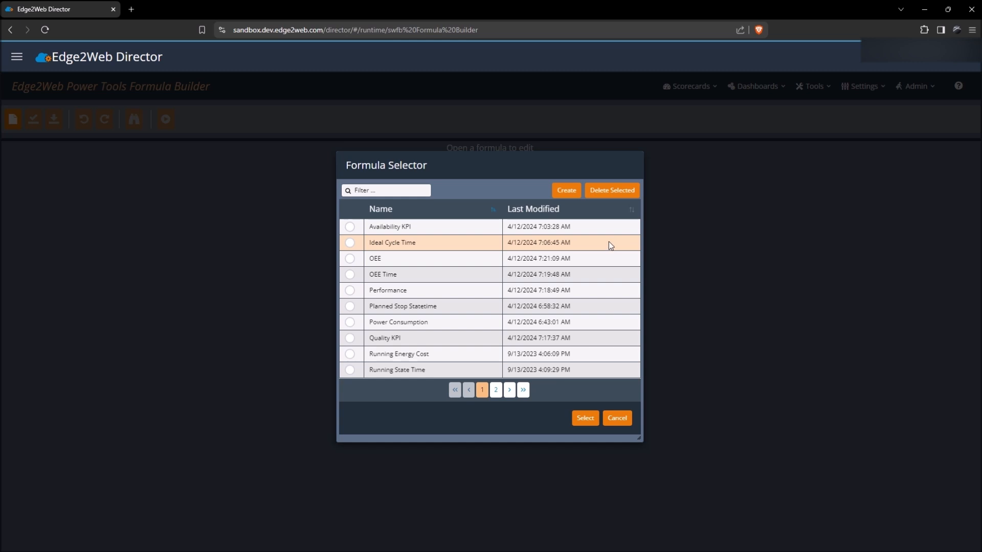
pyautogui.click(566, 190)
pyautogui.click(425, 297)
pyautogui.write('Total Count')
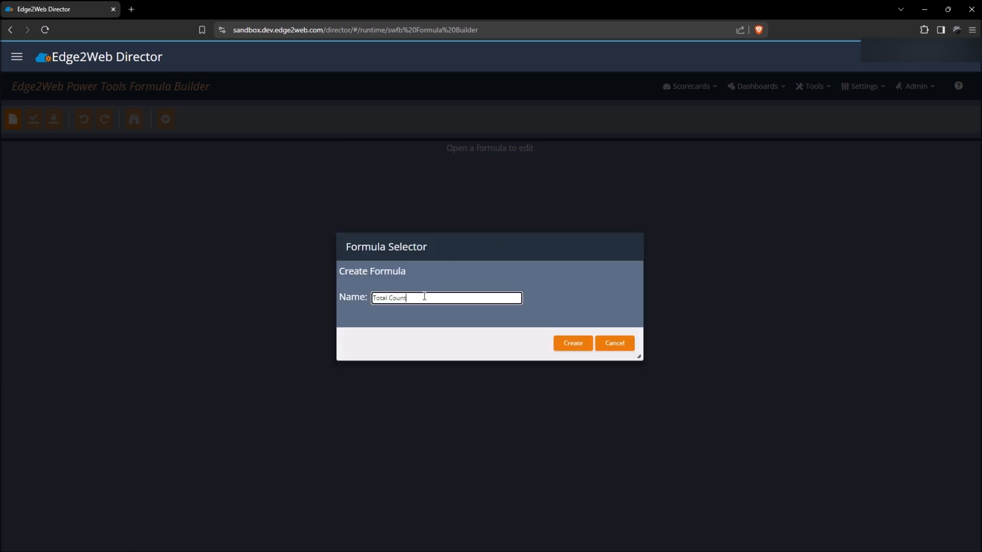
pyautogui.click(578, 346)
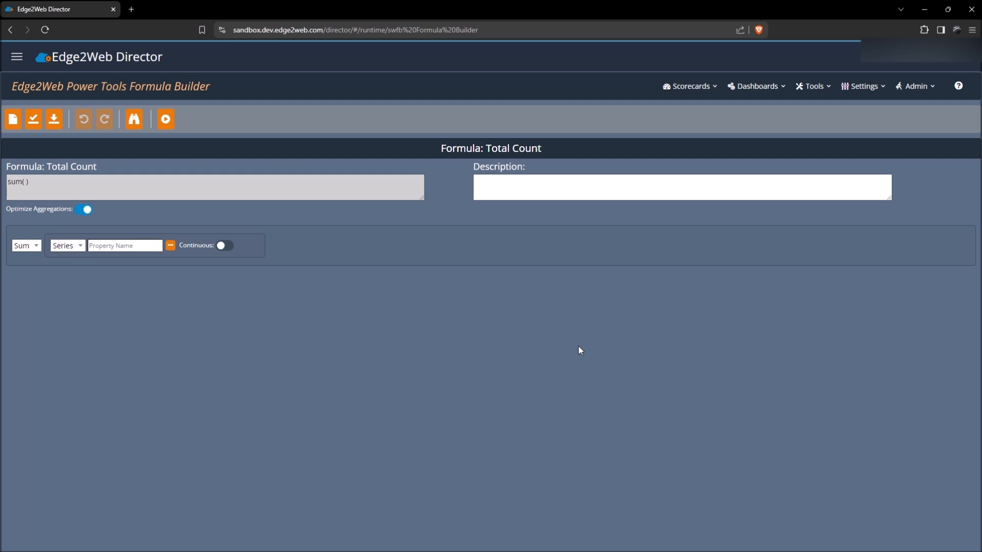
# - Try to save the formula while its series has no property name, and cancel the save
pyautogui.click(36, 119)
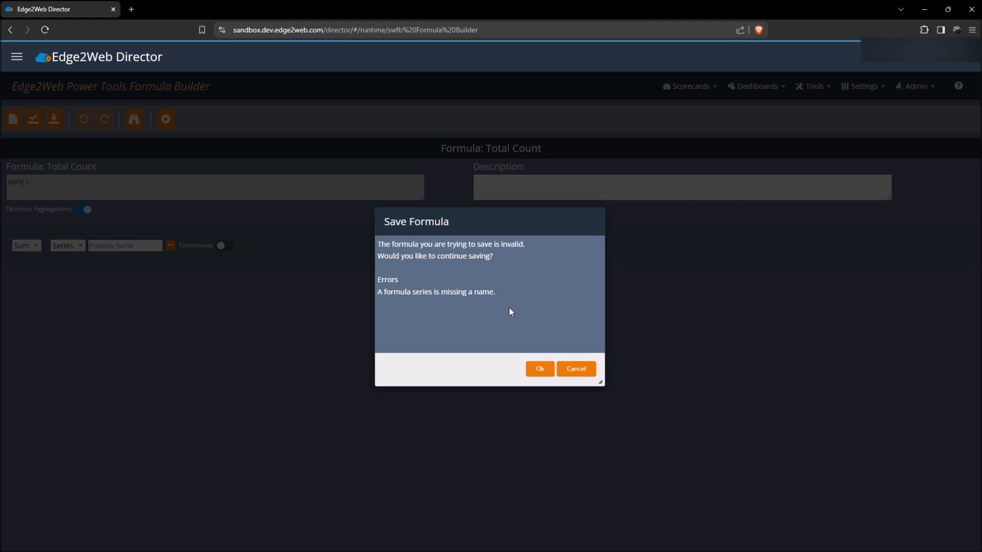
pyautogui.click(575, 370)
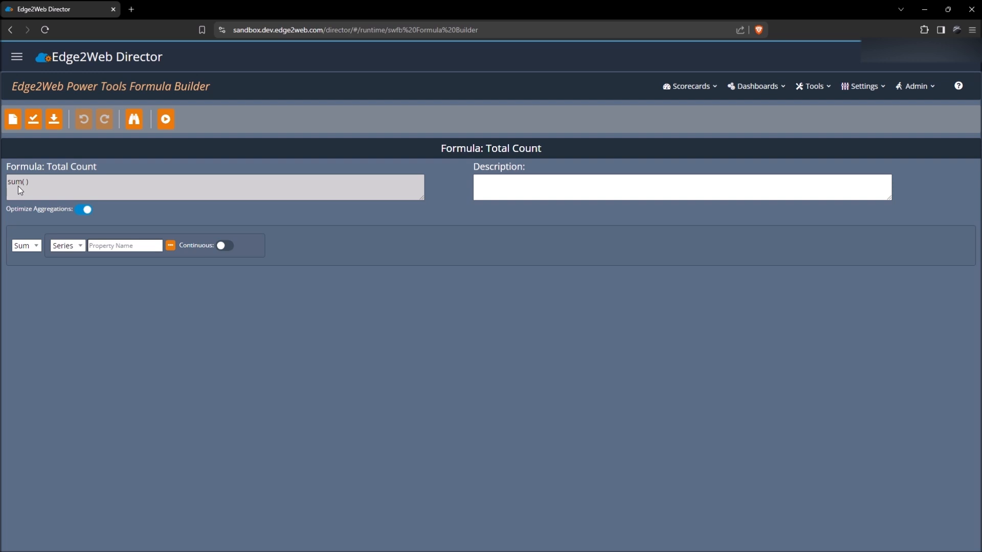
# - Change the formula's operator to Add and set the first series property to Good Counter
pyautogui.click(36, 248)
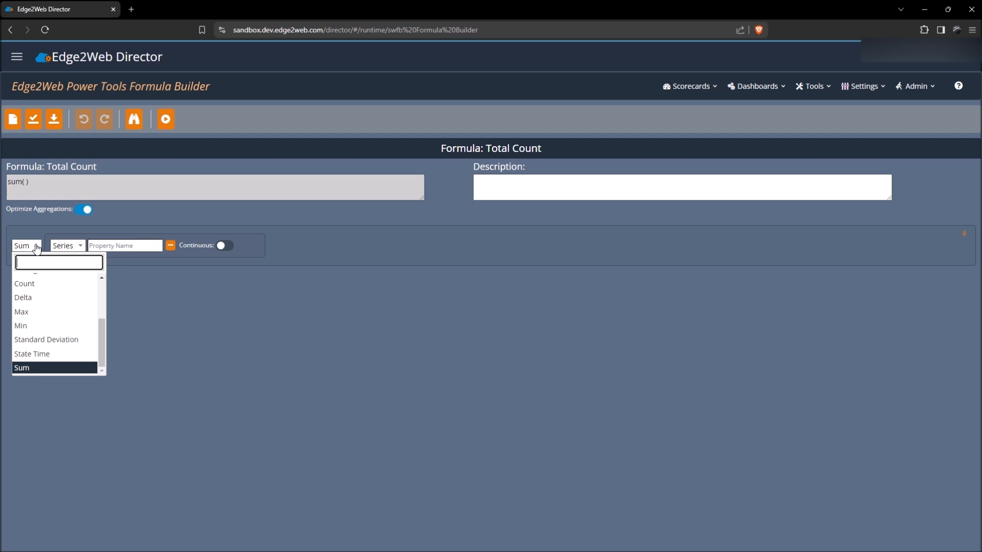
pyautogui.scroll(3, 38, 320)
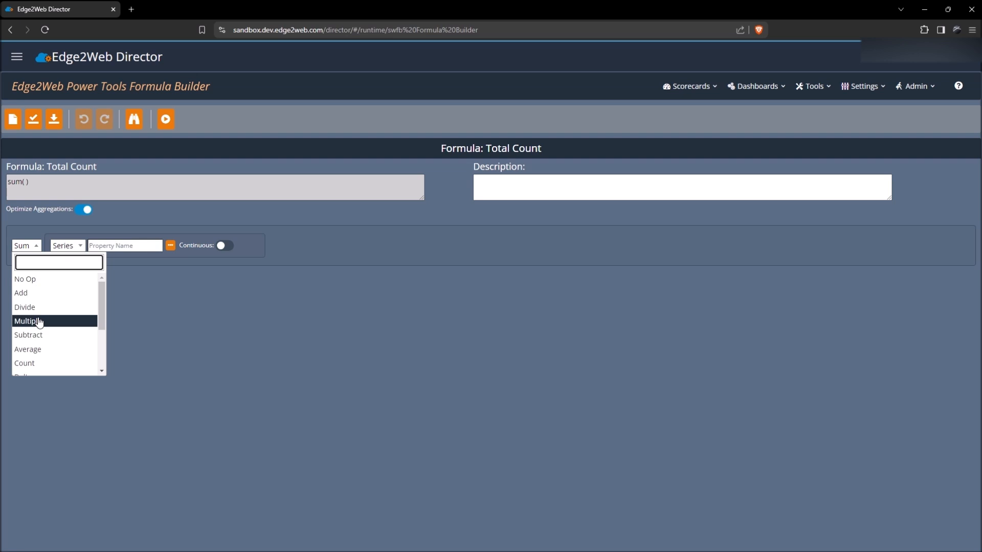
pyautogui.click(50, 294)
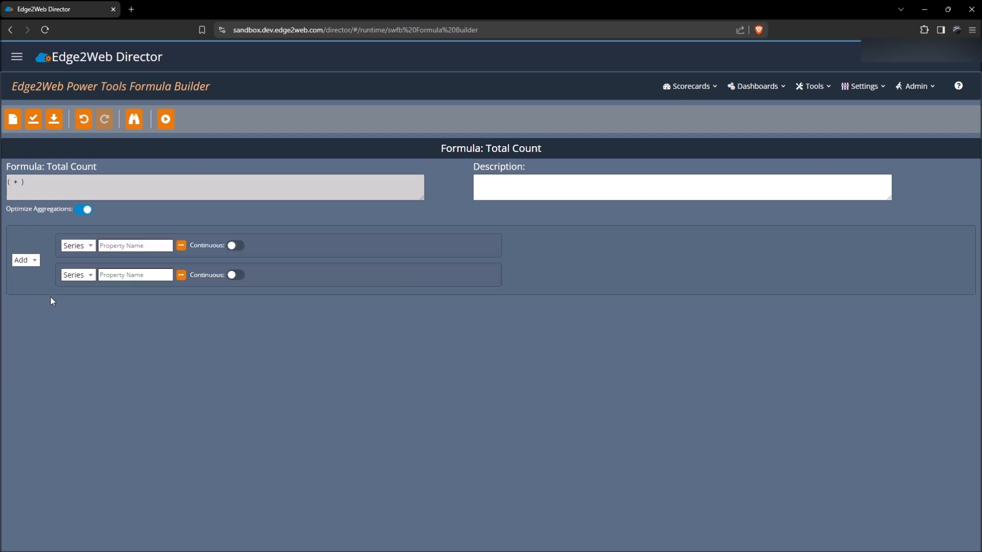
pyautogui.click(118, 248)
pyautogui.write('Good Counter')
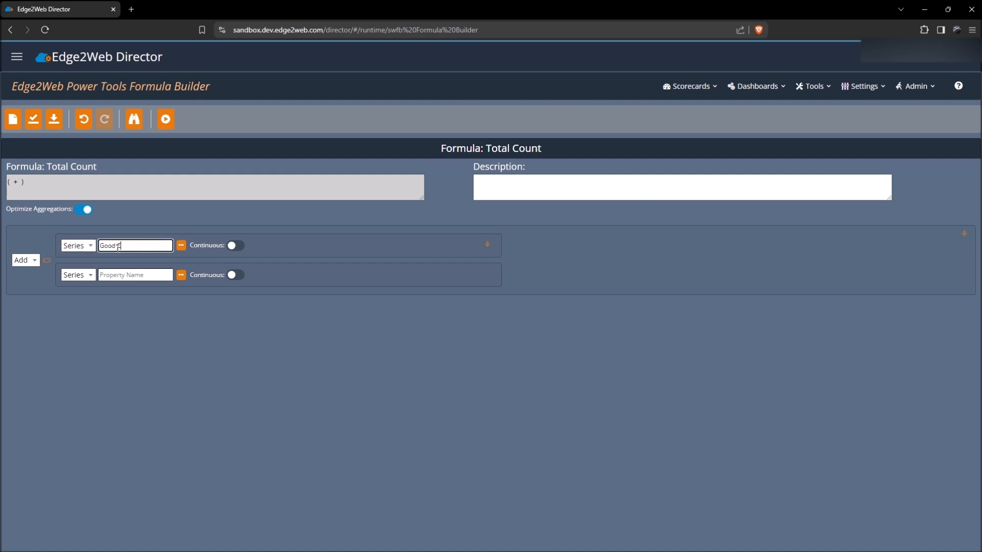
pyautogui.click(161, 299)
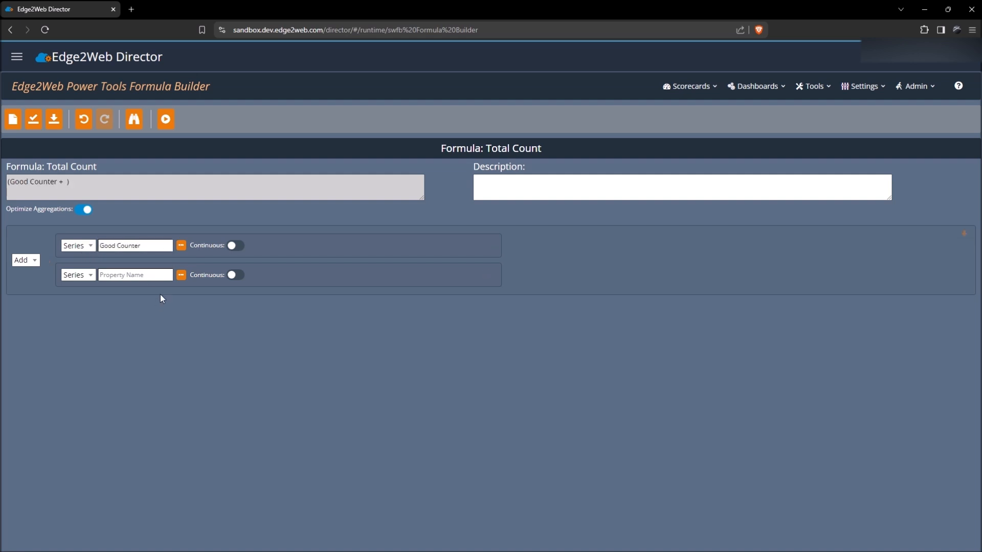
# - Pick Scrap Counter as the second series property from the Sheet Metal Prep M-2-SMP asset's property list
pyautogui.click(181, 276)
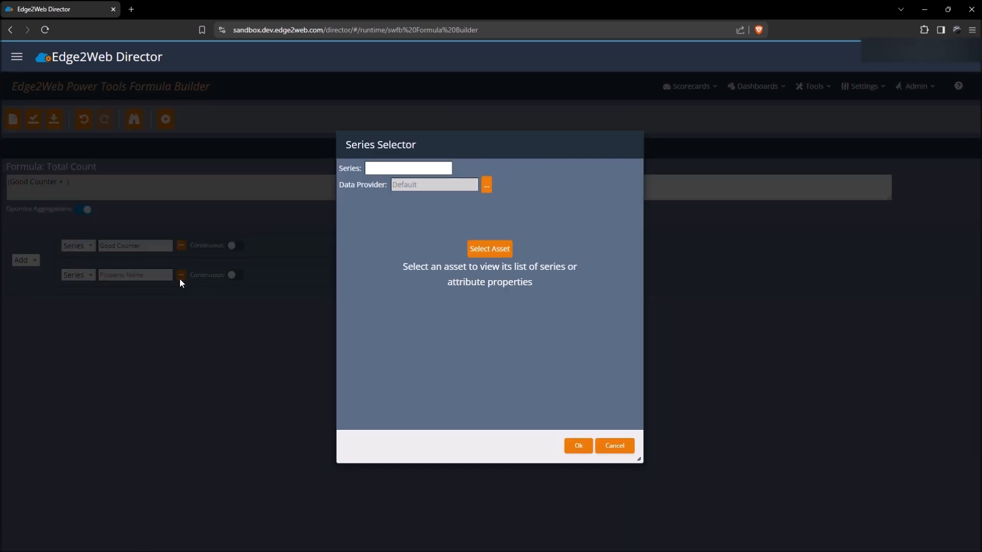
pyautogui.click(489, 249)
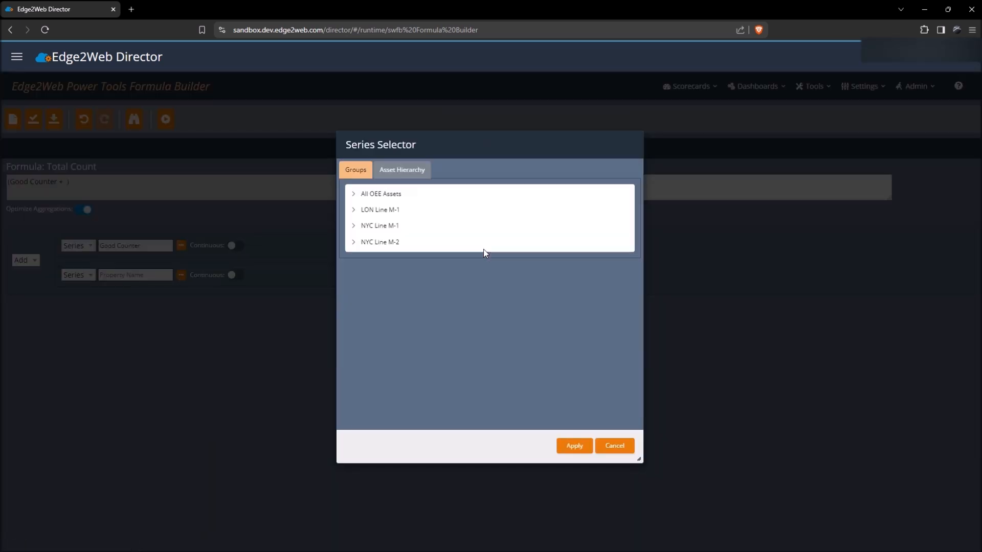
pyautogui.click(574, 447)
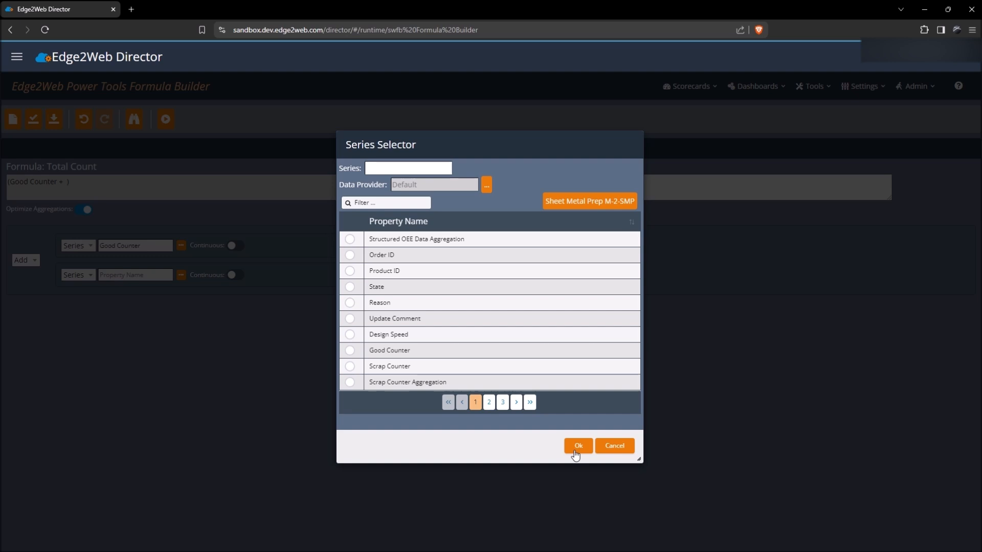
pyautogui.click(350, 366)
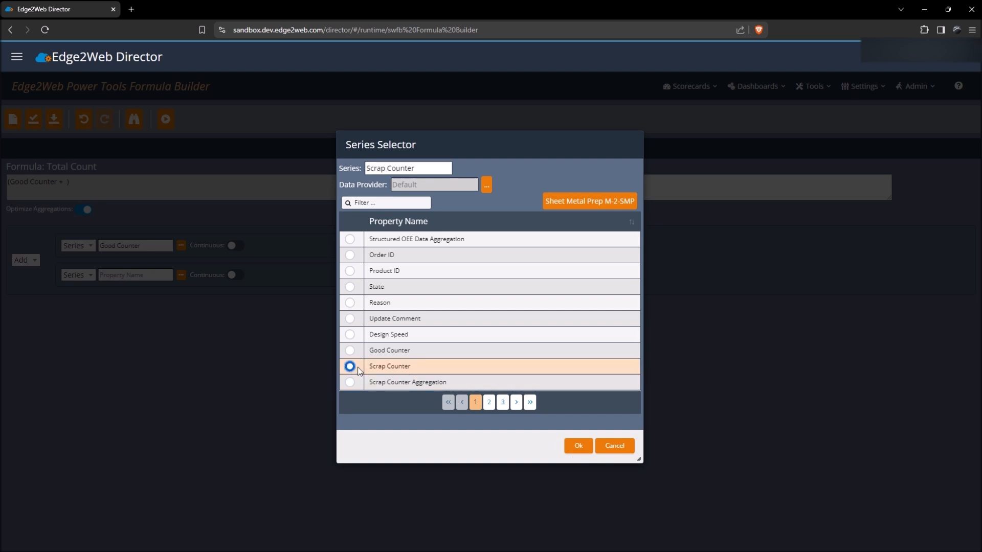
pyautogui.click(575, 448)
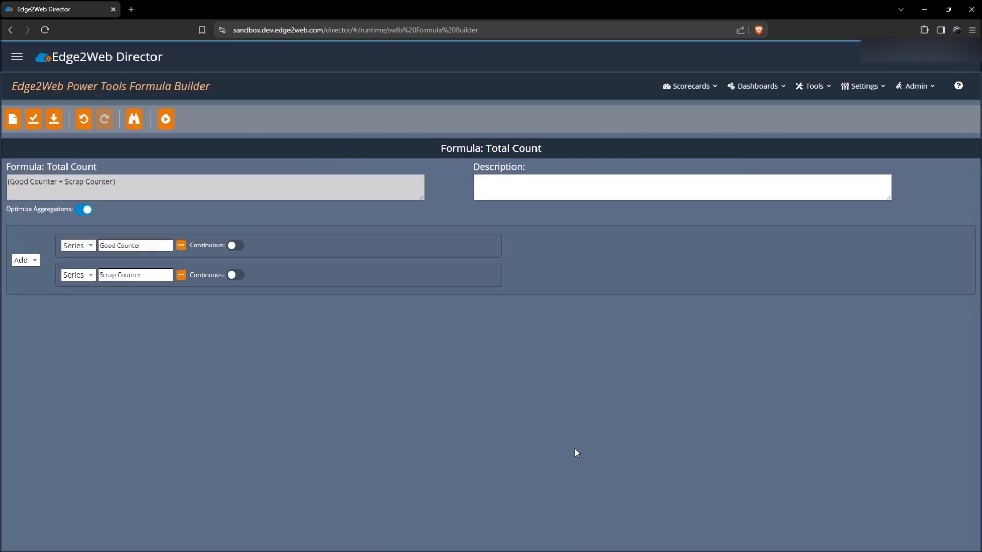
# - Set up a test of the formula with the asset Sheet Metal Prep M-2-SMP from the NYC Line M-2 group
pyautogui.click(170, 123)
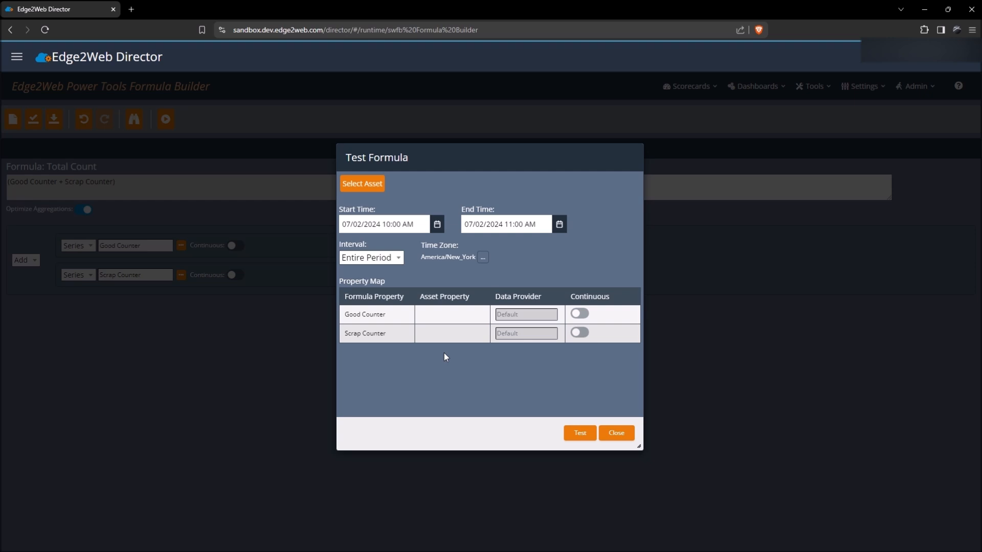
pyautogui.click(360, 196)
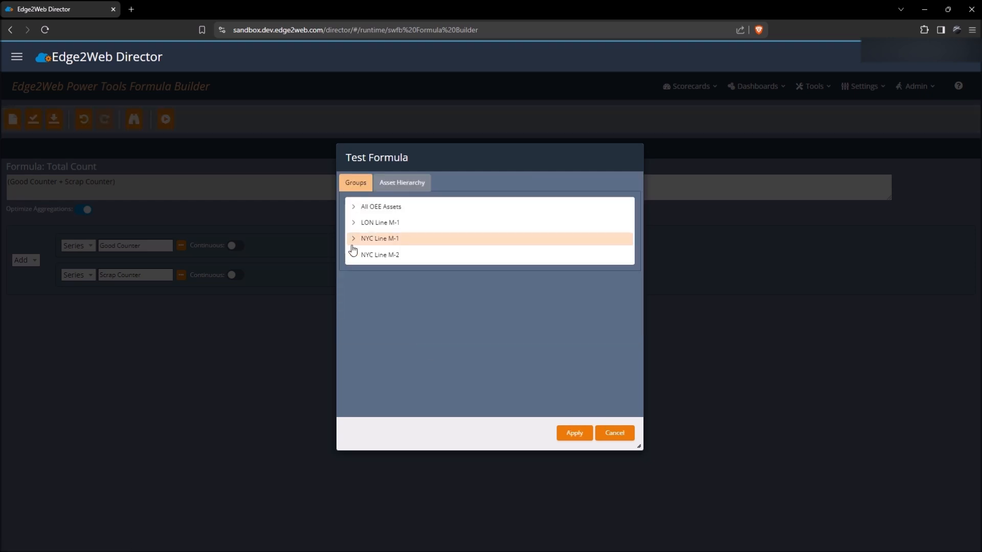
pyautogui.click(353, 255)
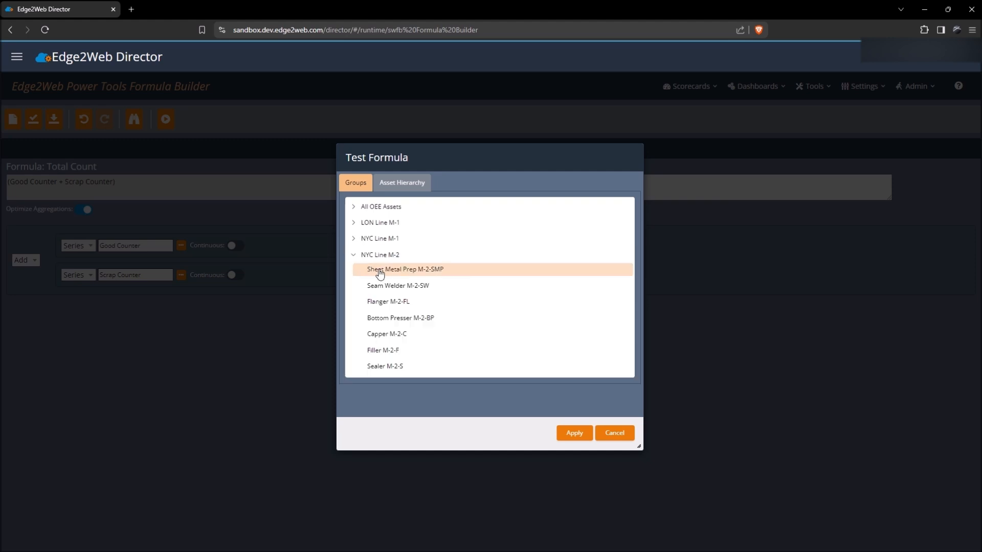
pyautogui.click(379, 271)
pyautogui.click(575, 433)
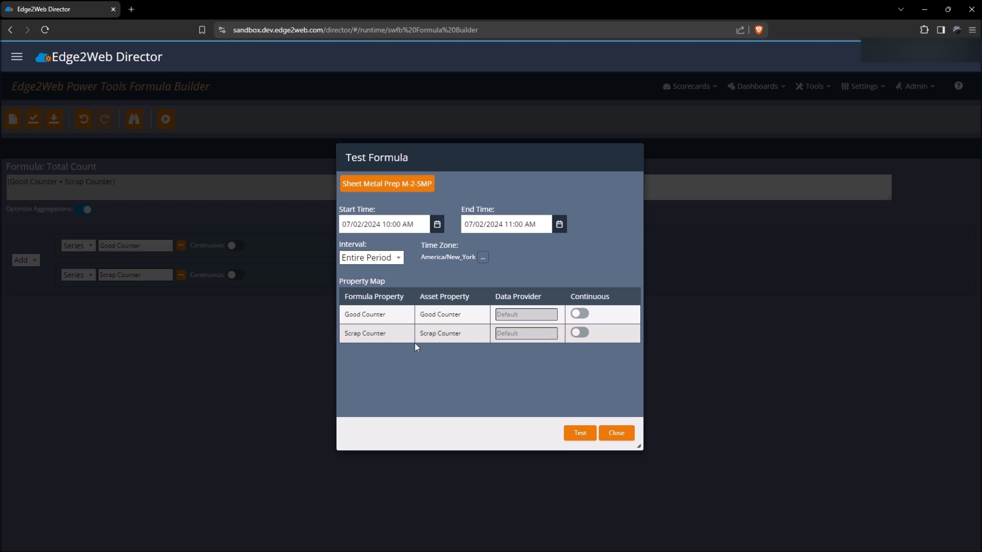
# - Look over the start time, end time and interval choices, run the test over the entire period, and close the results
pyautogui.click(438, 225)
pyautogui.click(560, 224)
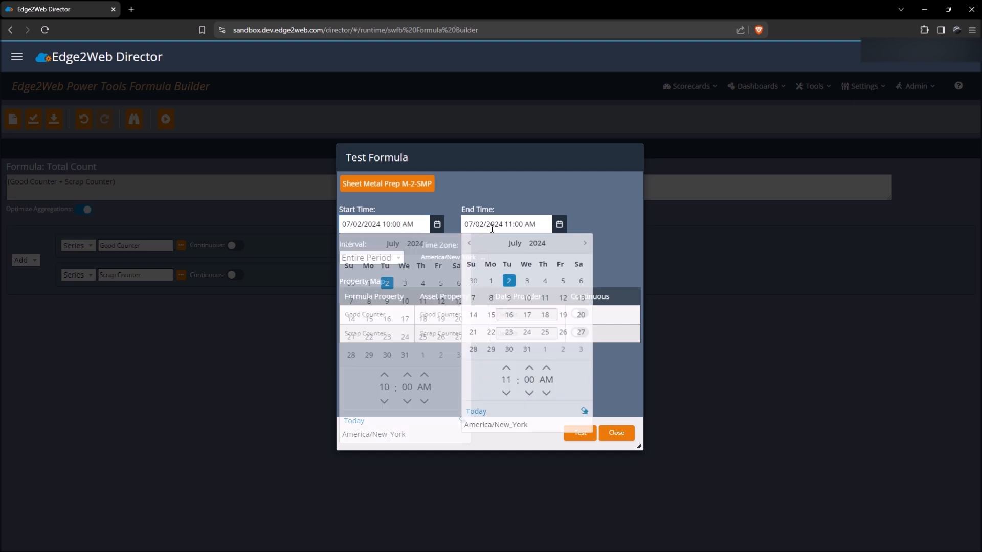
pyautogui.click(425, 277)
pyautogui.click(383, 262)
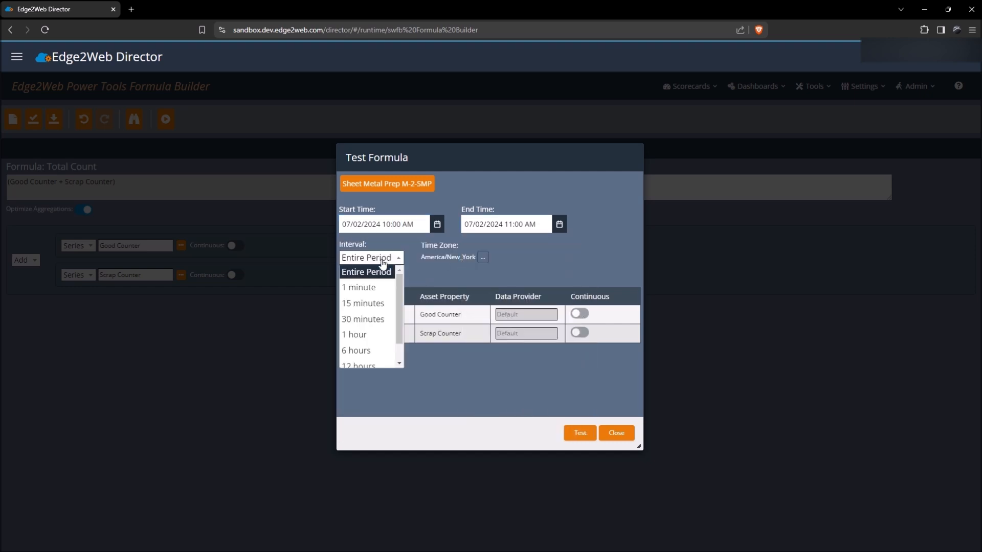
pyautogui.click(383, 263)
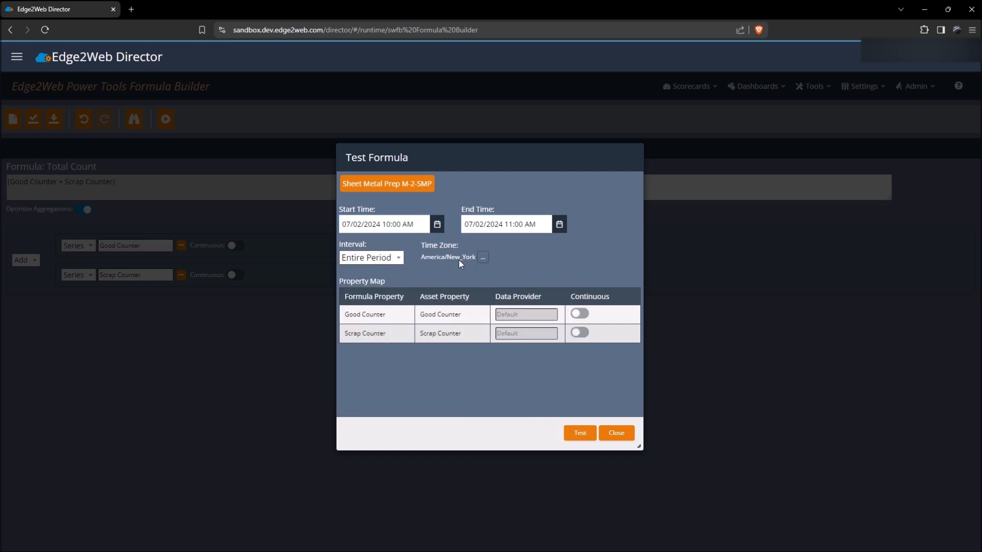
pyautogui.click(577, 433)
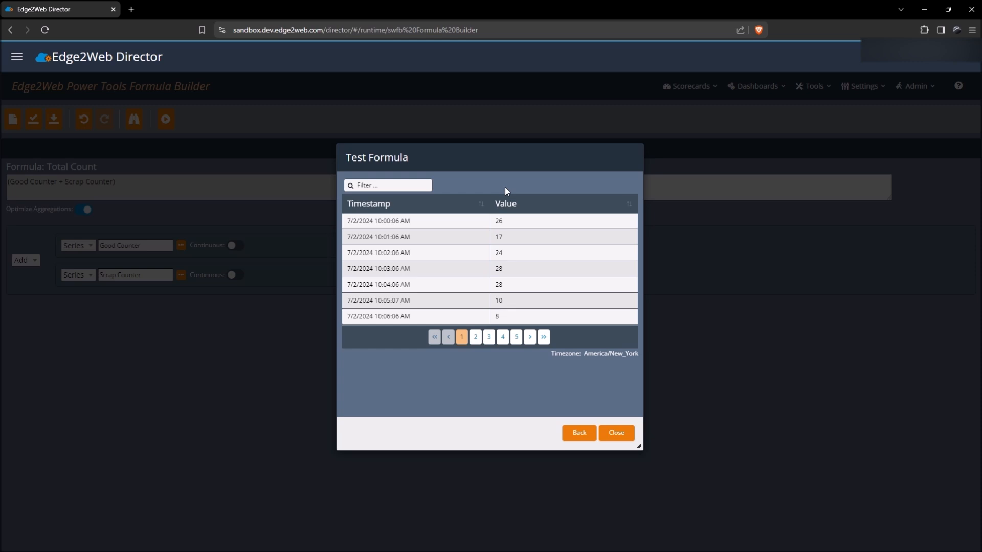
pyautogui.click(606, 437)
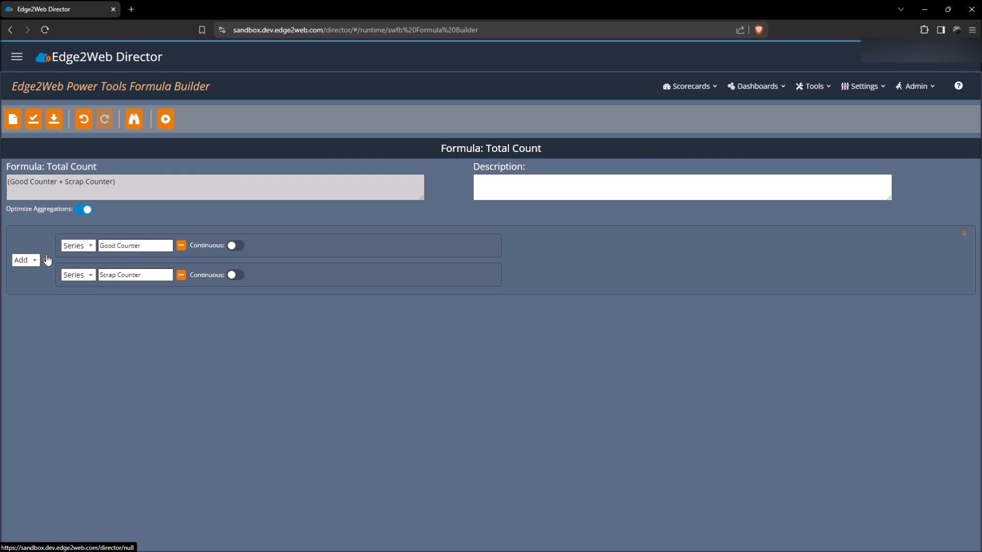
# - Shift the Good Counter operand down into a nested expression, and undo a trial shift back up
pyautogui.click(84, 252)
pyautogui.click(84, 251)
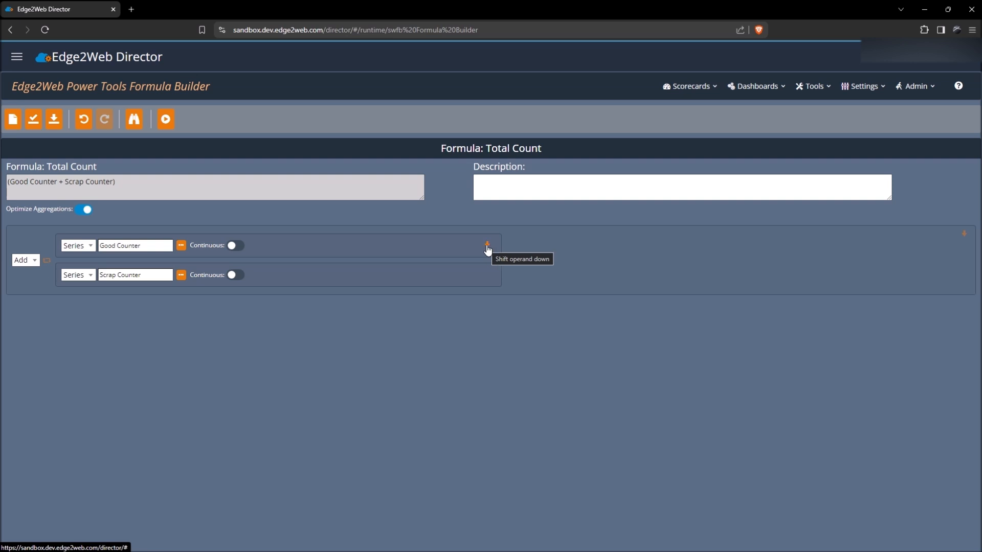
pyautogui.click(487, 246)
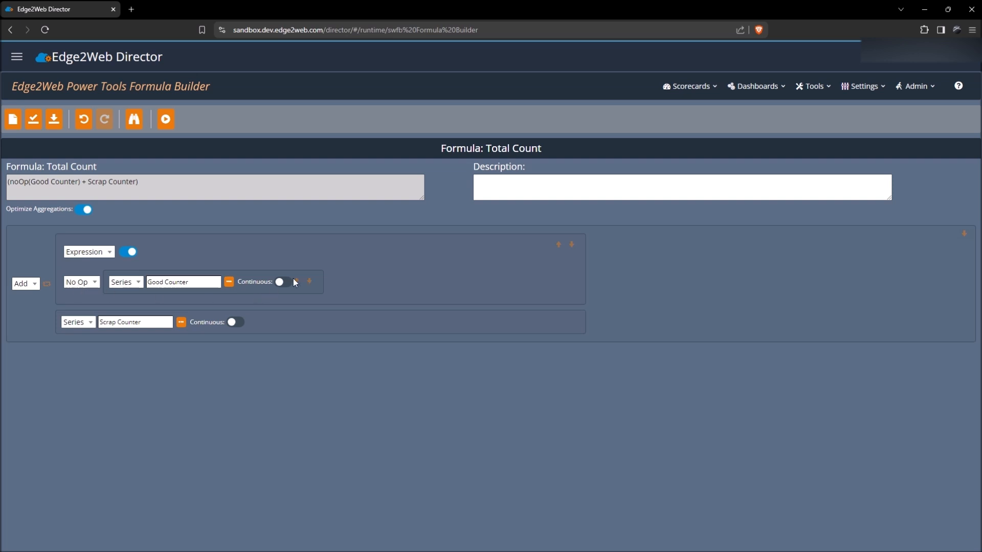
pyautogui.click(297, 283)
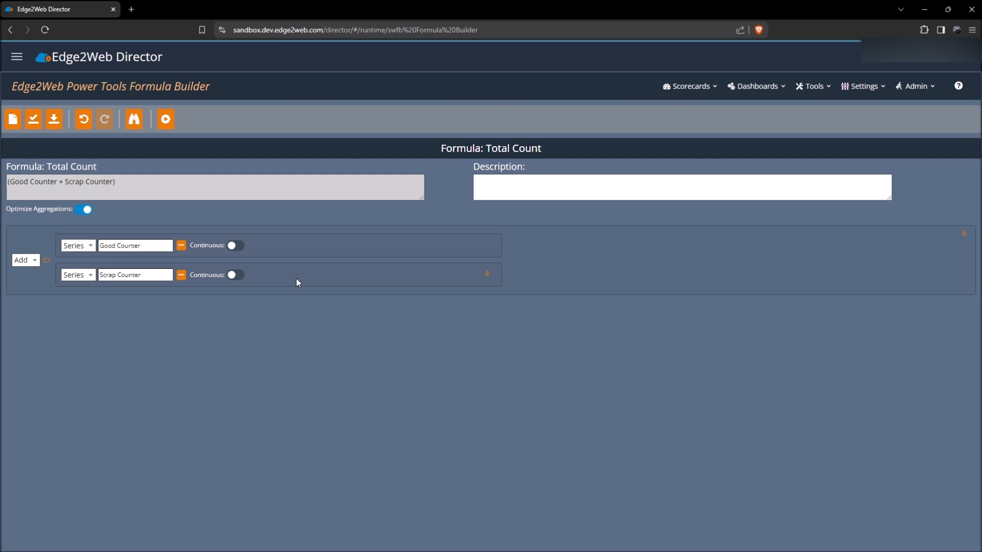
pyautogui.click(84, 123)
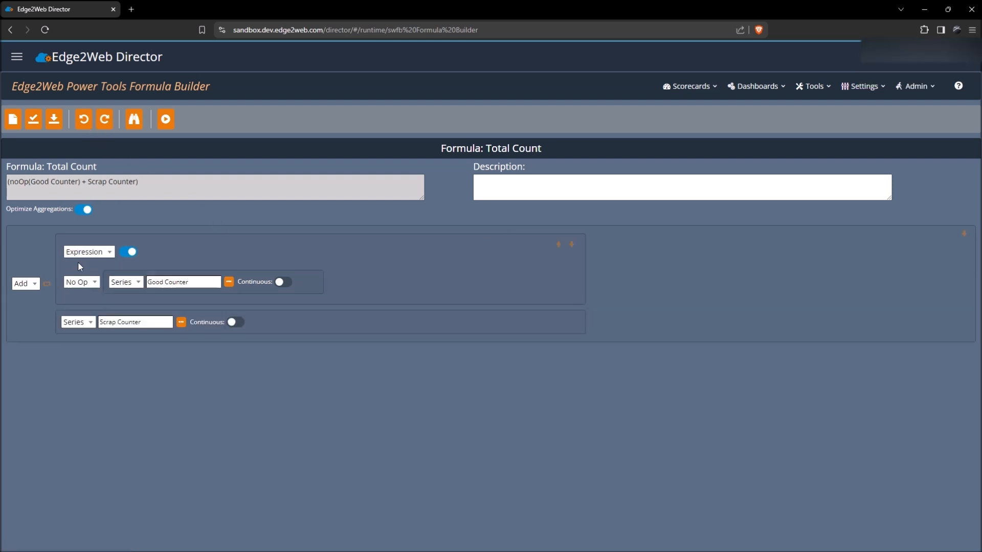
# - Set the operator of the nested Good Counter expression to Sum
pyautogui.click(80, 282)
pyautogui.scroll(-3, 93, 389)
pyautogui.click(77, 404)
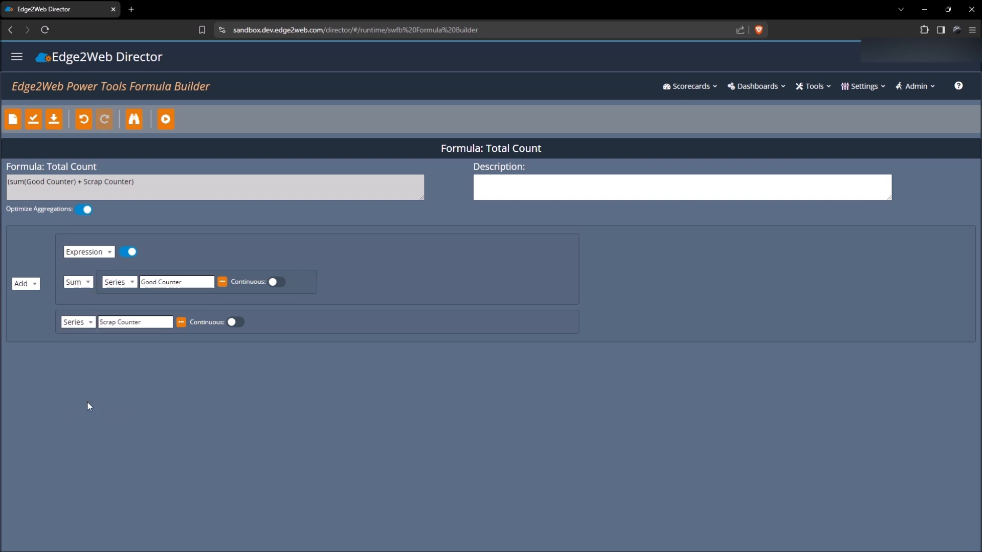
# - Shift the Scrap Counter operand down into a nested expression and set its operator to Sum
pyautogui.click(565, 321)
pyautogui.click(82, 360)
pyautogui.scroll(-3, 87, 409)
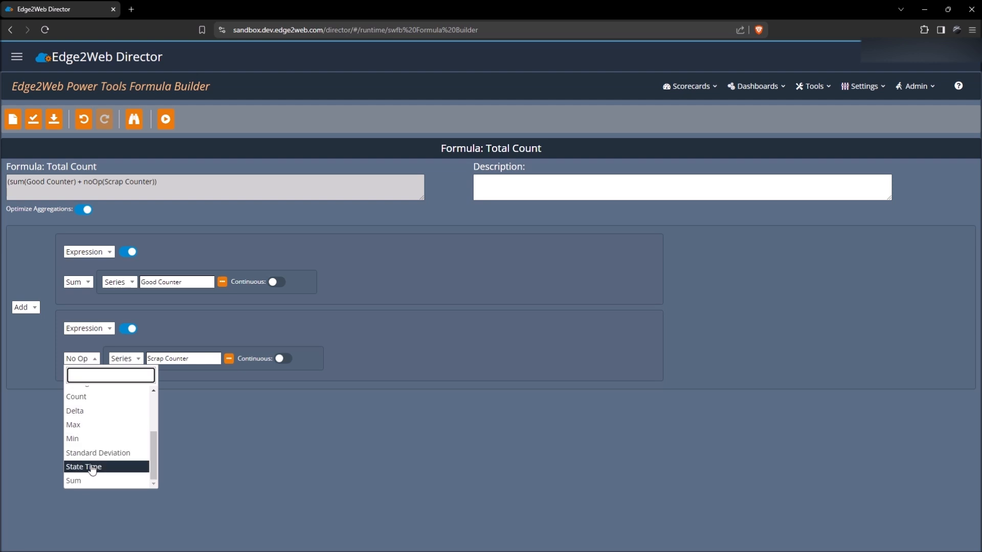
pyautogui.click(78, 480)
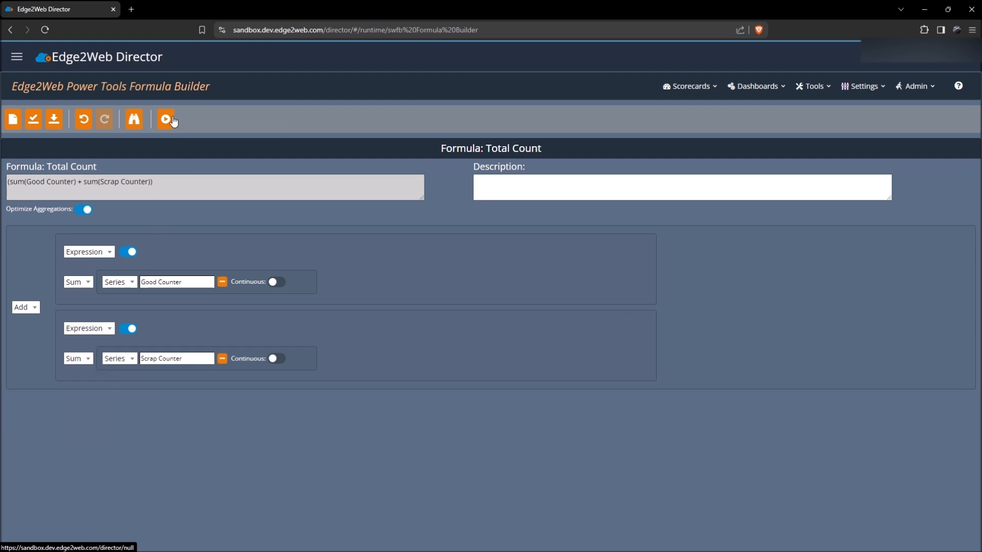
# - Test the revised formula with the existing test settings, close the results, and save the formula
pyautogui.click(173, 120)
pyautogui.click(579, 439)
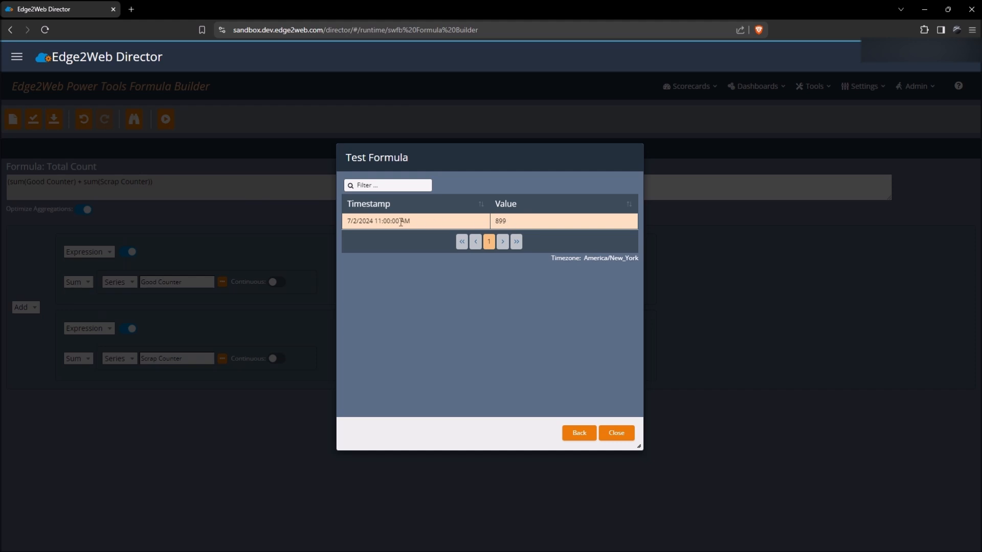
pyautogui.click(616, 433)
pyautogui.click(33, 121)
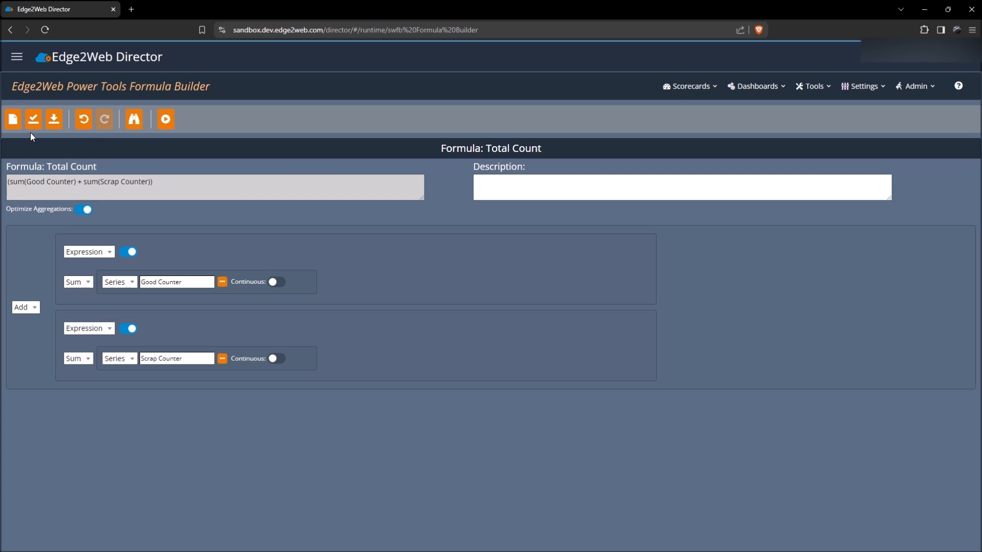
# - Try changing the Scrap Counter expression operand of Total Count to a saved-formula operand
pyautogui.click(70, 331)
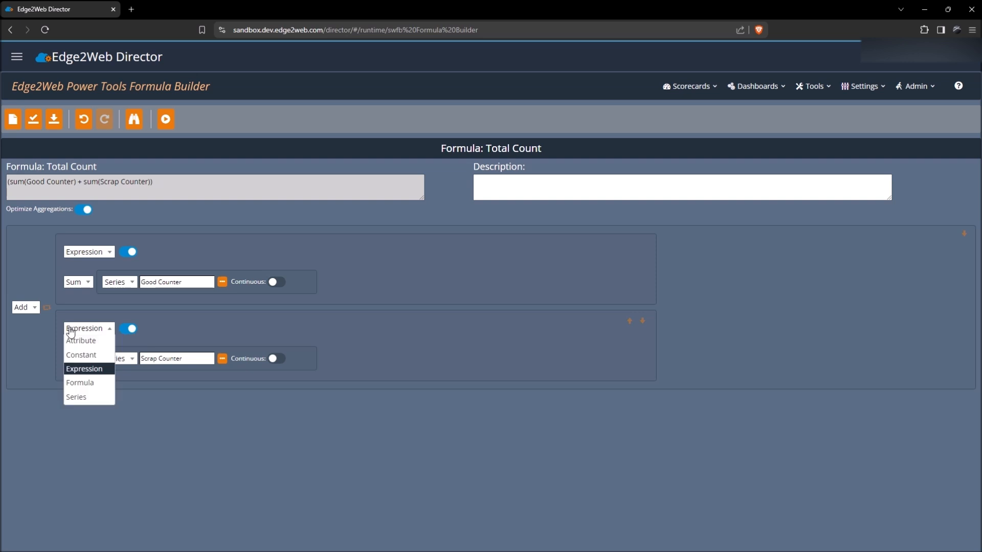
pyautogui.click(90, 383)
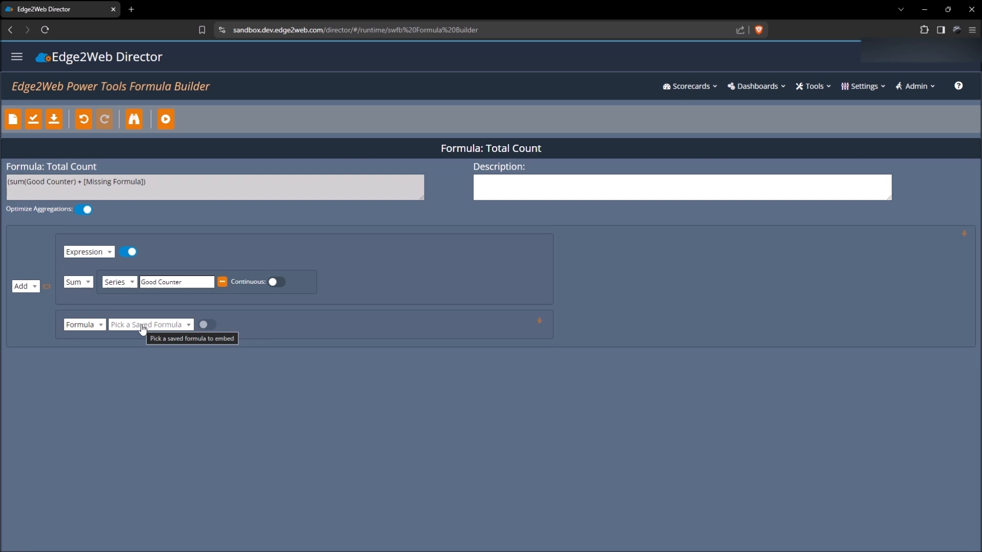
# - Create a formula named Good Count Sum that sums the Good Counter series, and save it
pyautogui.click(13, 121)
pyautogui.click(566, 190)
pyautogui.click(390, 294)
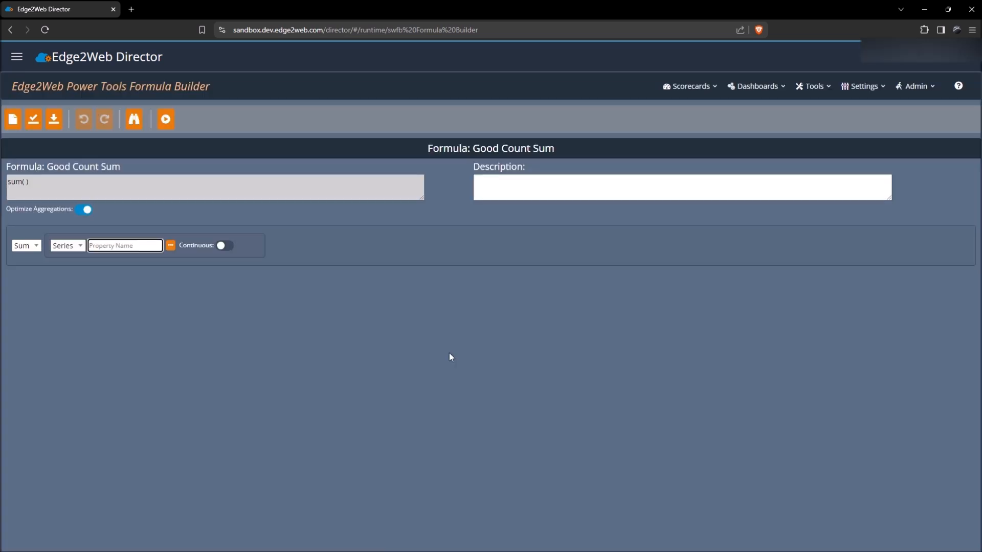
pyautogui.click(110, 249)
pyautogui.write('Good Counter')
pyautogui.click(33, 120)
# - Save a copy of the Good Count Sum formula under the new name Scrap Count Sum
pyautogui.click(52, 124)
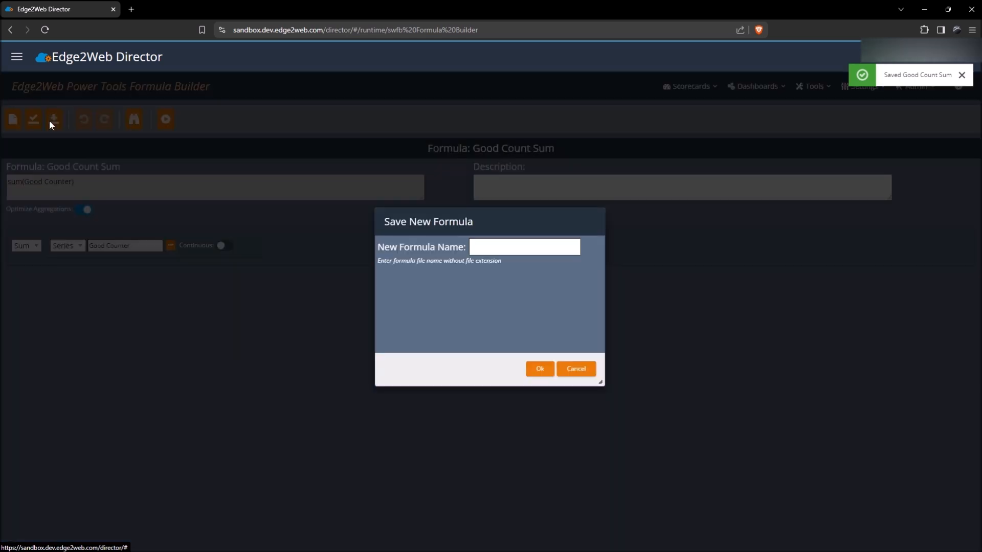
pyautogui.click(578, 246)
pyautogui.write('Scra')
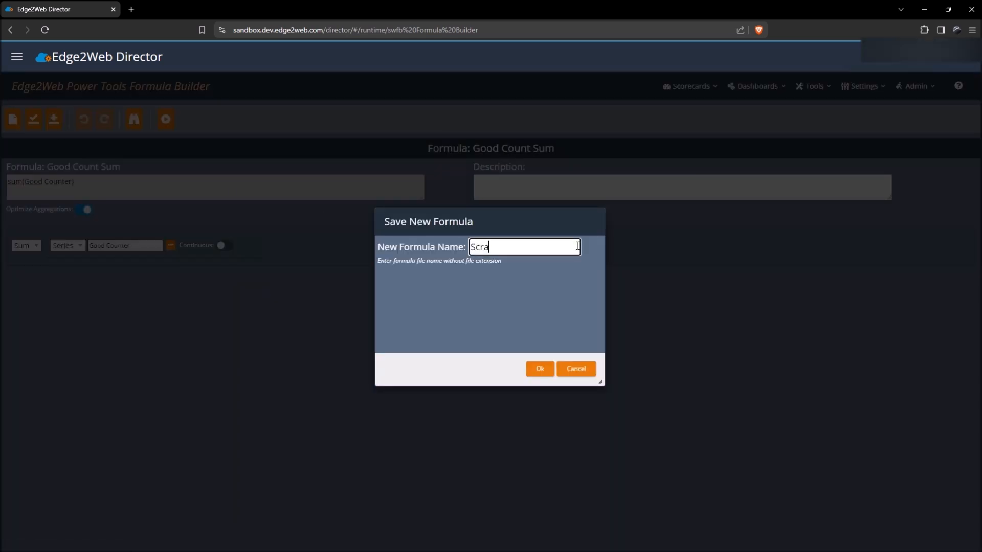
pyautogui.write('p Count Sum')
pyautogui.click(534, 368)
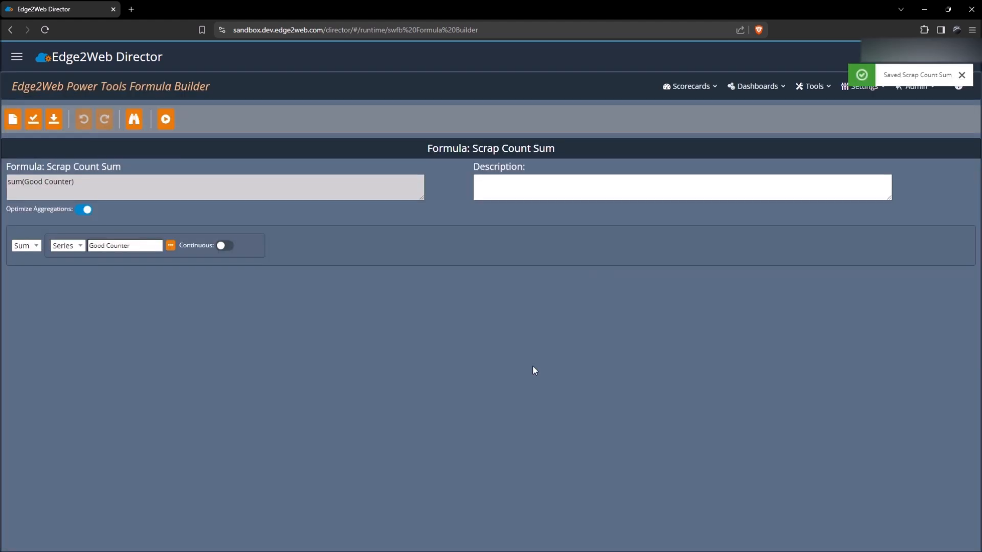
# - Change the summed series in Scrap Count Sum to Scrap Counter and save the formula
pyautogui.doubleClick(97, 246)
pyautogui.write('Scrap')
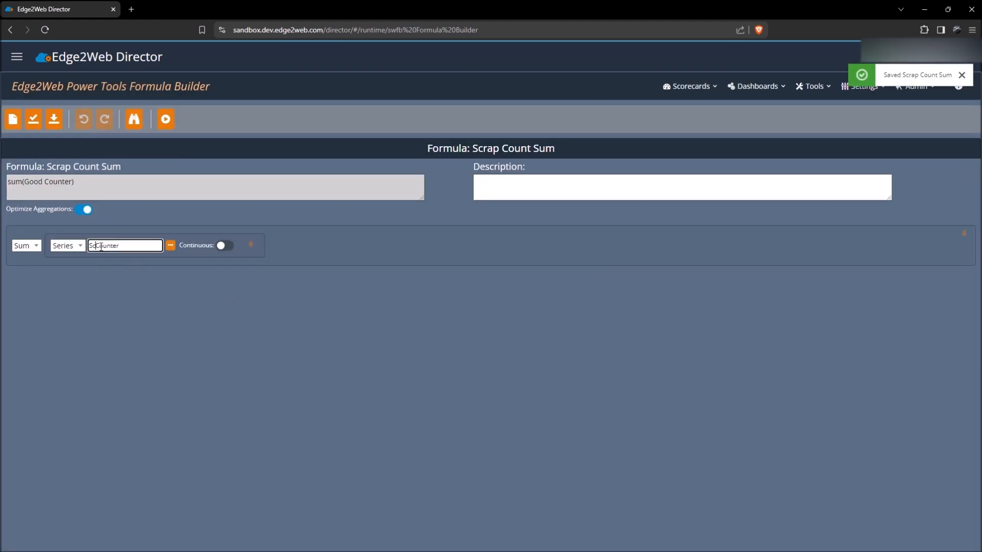
pyautogui.click(220, 290)
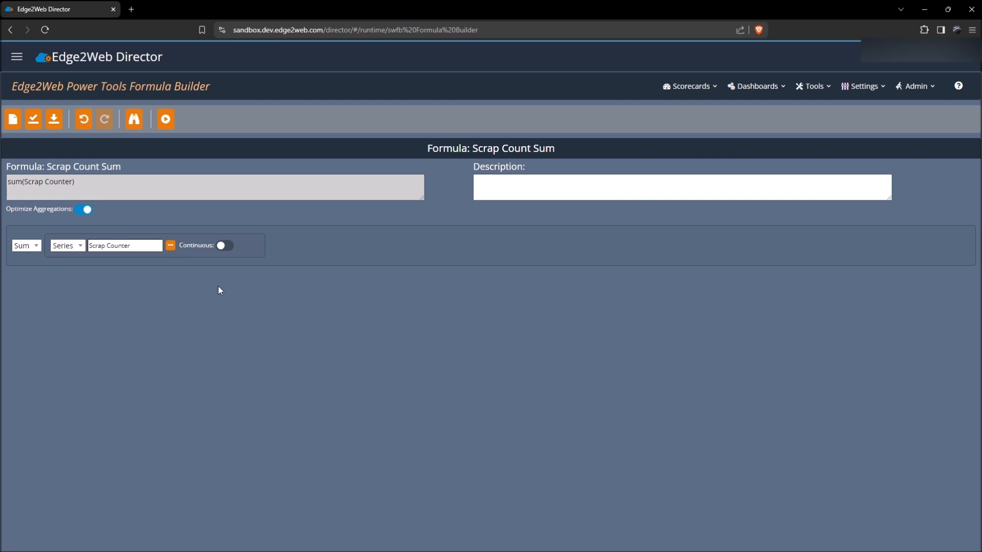
pyautogui.click(32, 119)
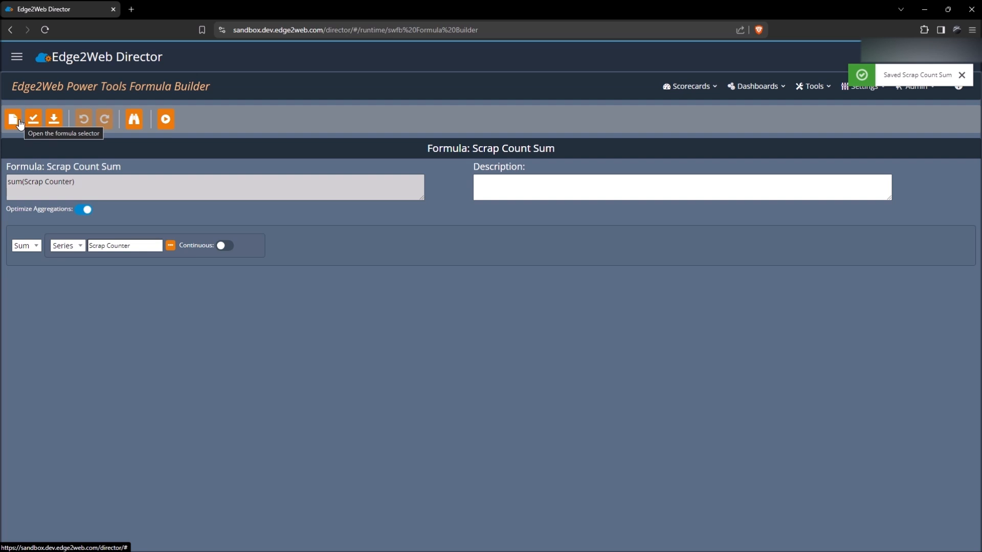
# - Reopen the saved Total Count formula from the formula selector
pyautogui.click(16, 120)
pyautogui.click(496, 389)
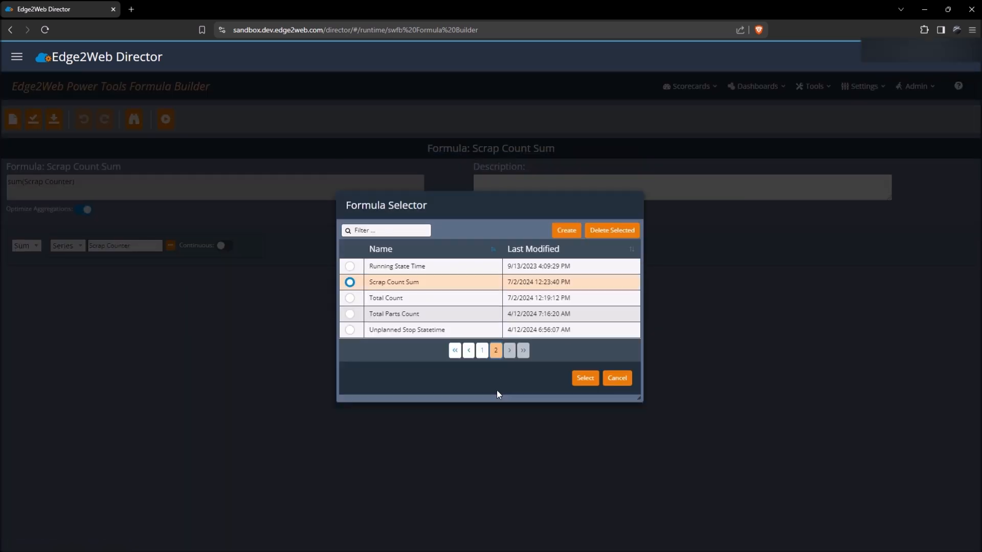
pyautogui.click(350, 298)
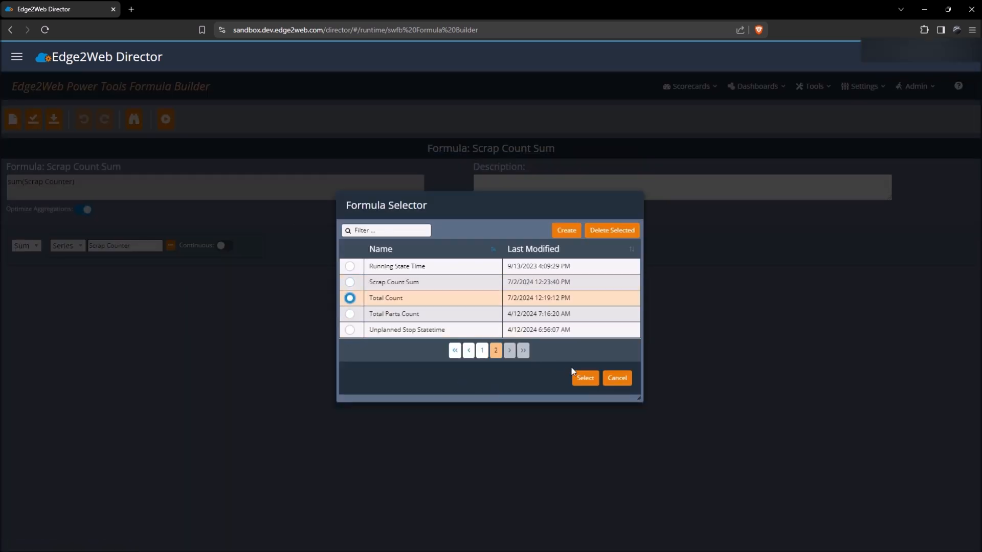
pyautogui.click(585, 378)
# - Replace the two Total Count expression operands with the saved formulas Good Count Sum and Scrap Count Sum
pyautogui.click(97, 252)
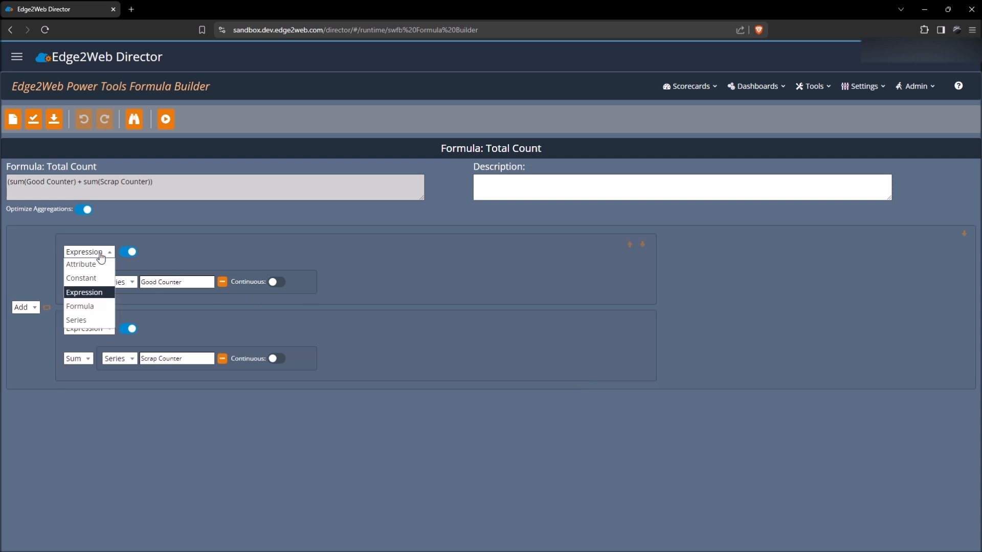
pyautogui.click(102, 305)
pyautogui.click(143, 250)
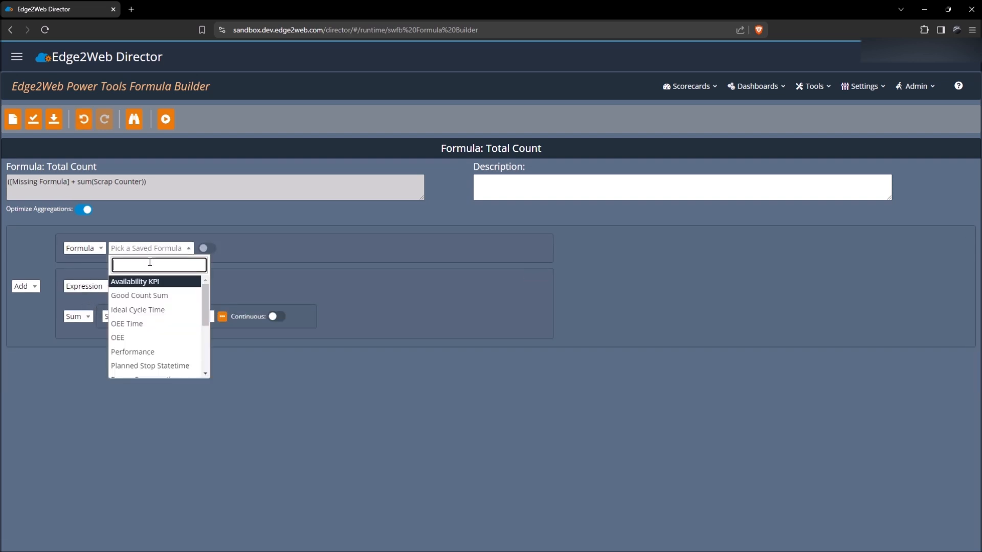
pyautogui.click(151, 294)
pyautogui.click(90, 292)
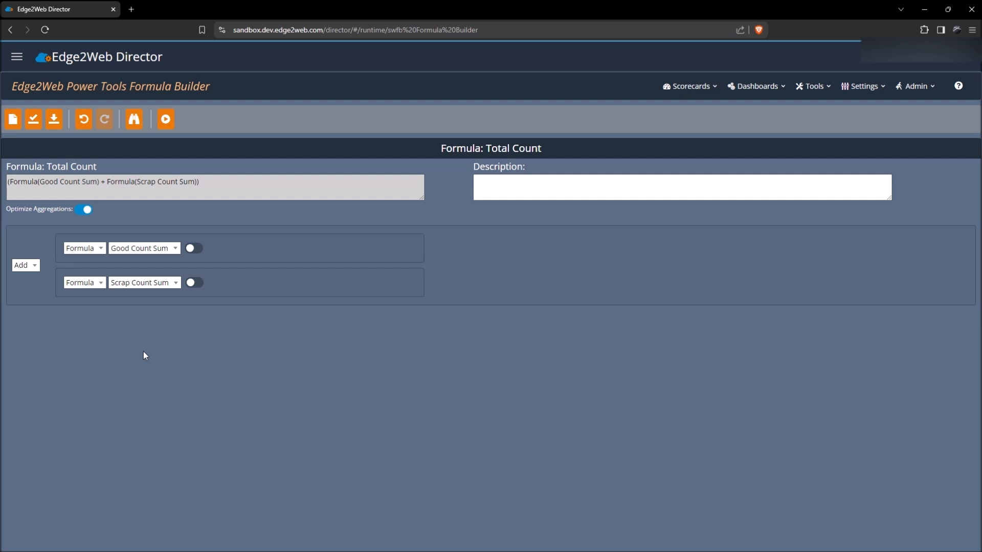
# - Test the Total Count formula built from embedded formulas with the existing test settings, and close the results
pyautogui.click(167, 118)
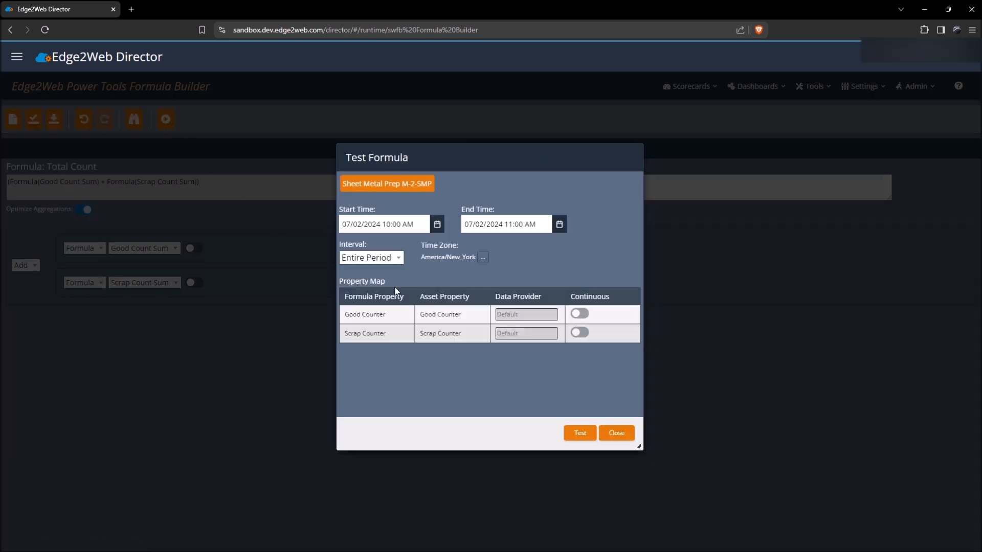
pyautogui.click(580, 433)
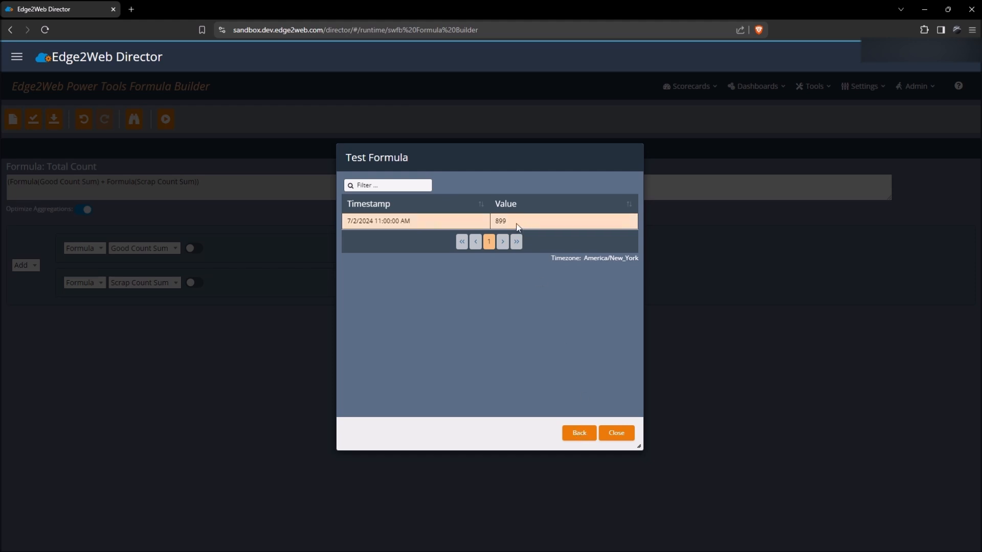
pyautogui.click(280, 216)
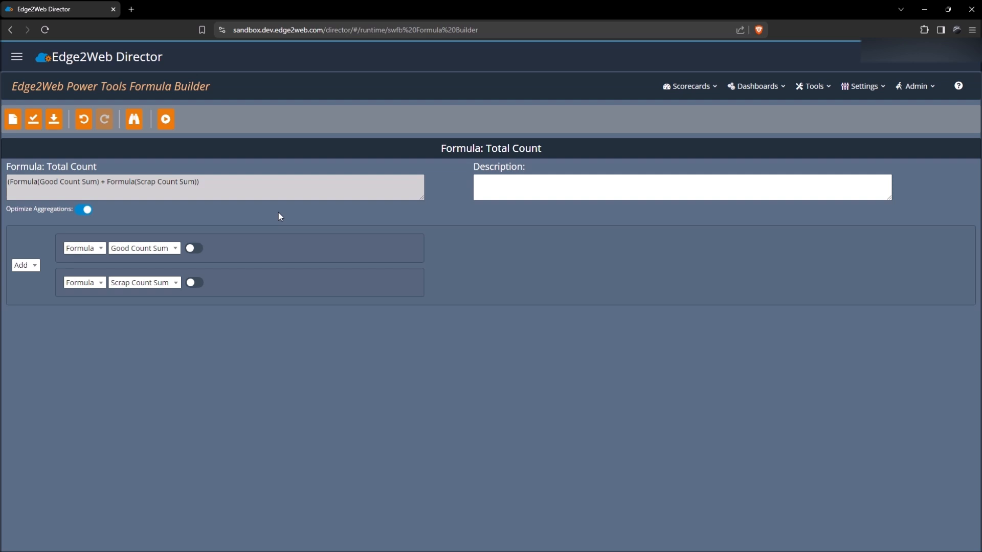